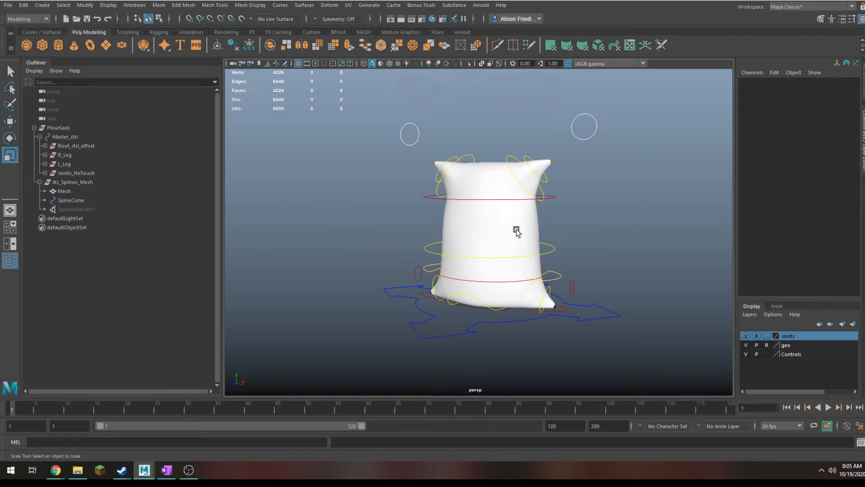
# - Toggle the geo layer's visibility off and on, and select the sack's Mesh object
pyautogui.press('5')
pyautogui.click(746, 345)
pyautogui.click(746, 345)
pyautogui.click(67, 191)
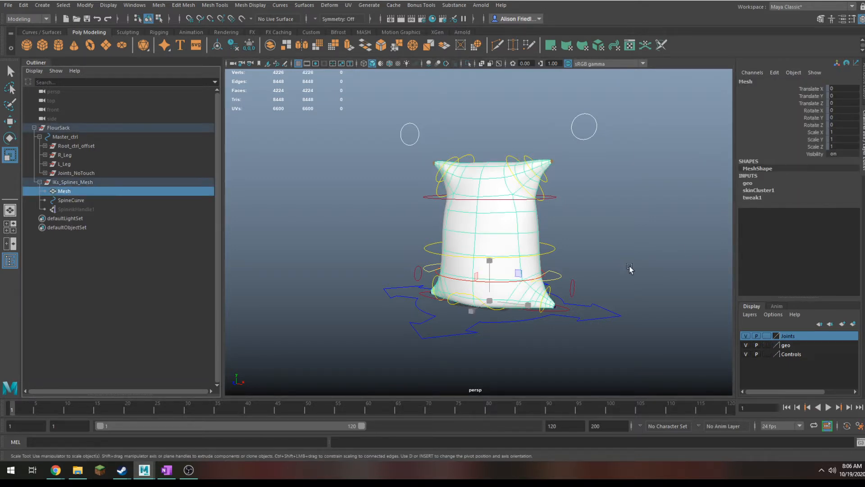
# - Set the geo display layer to reference mode (R) to prevent the sack mesh from being selected
pyautogui.click(490, 230)
pyautogui.click(562, 222)
pyautogui.click(531, 223)
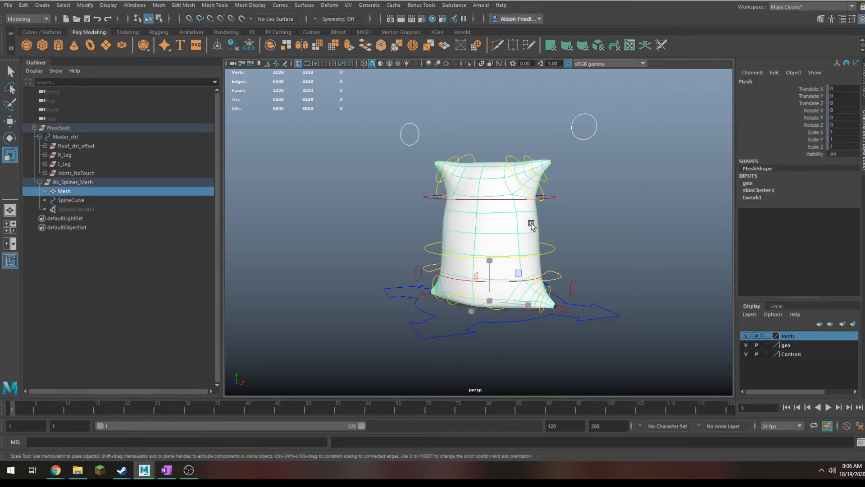
pyautogui.click(767, 345)
pyautogui.click(766, 345)
# - Select the pelvis control and the middle spine control in turn
pyautogui.click(570, 279)
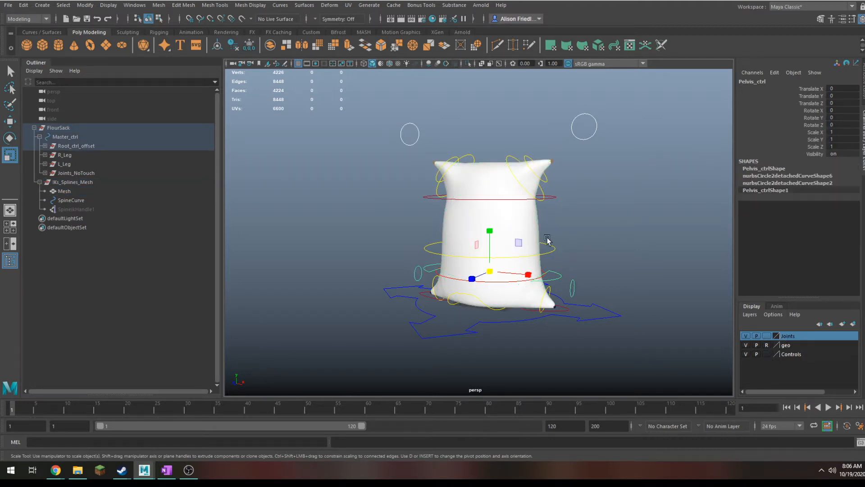
pyautogui.click(455, 173)
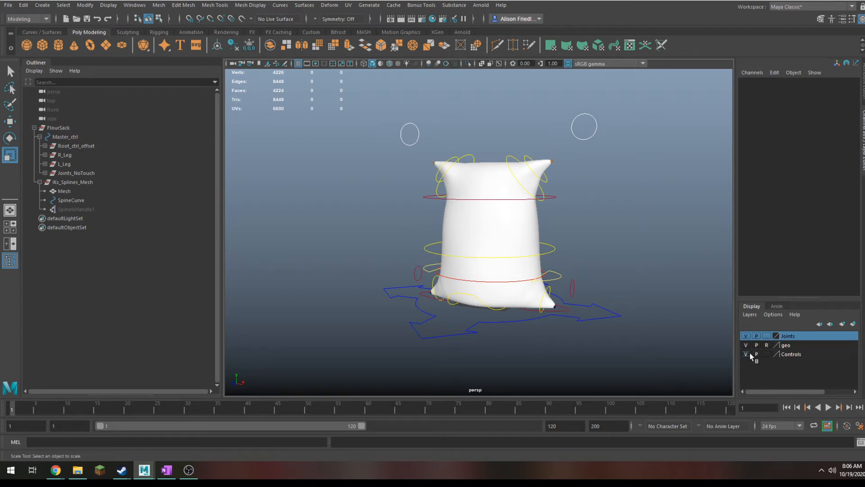
pyautogui.moveTo(584, 287); pyautogui.dragTo(612, 342)
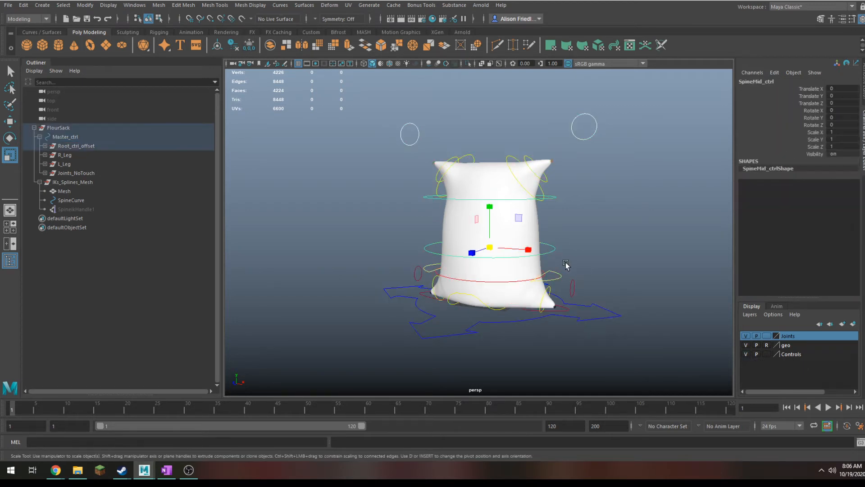
# - Toggle the Controls layer's visibility and hide the geo layer, leaving the rig controls shown
pyautogui.click(750, 356)
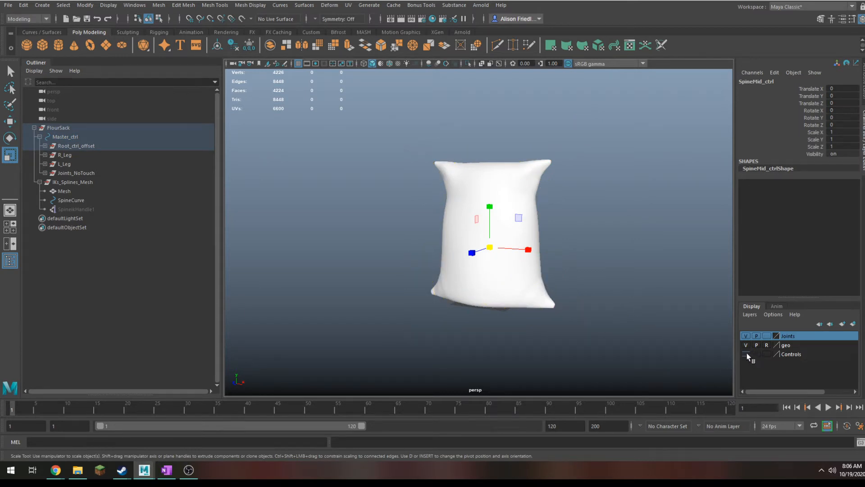
pyautogui.click(747, 353)
pyautogui.click(747, 352)
pyautogui.click(747, 352)
pyautogui.click(747, 353)
pyautogui.click(746, 345)
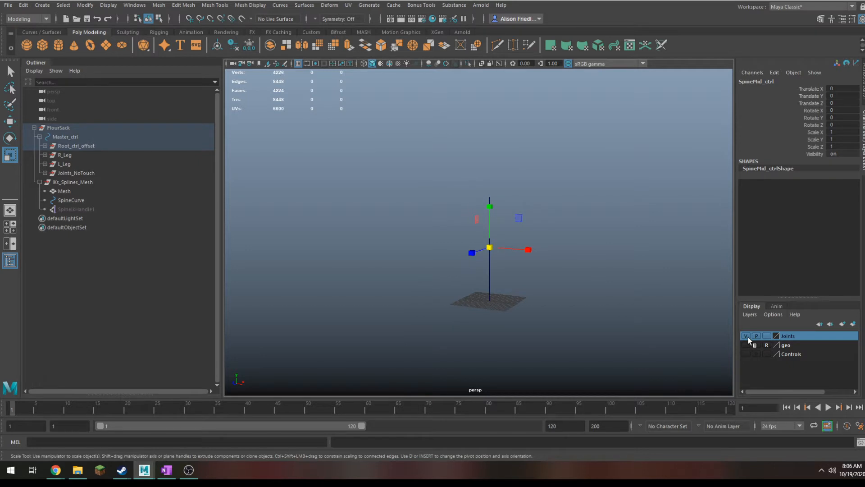
pyautogui.click(747, 354)
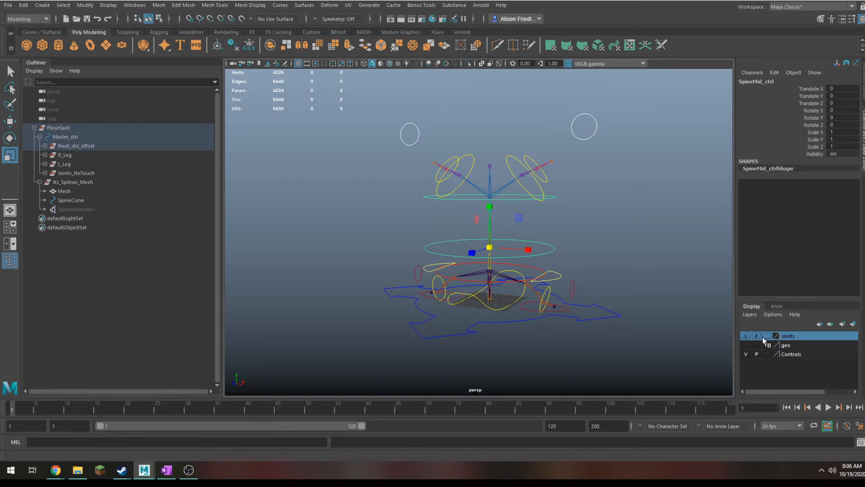
# - Toggle the Joints layer's visibility several times, leaving it off
pyautogui.click(746, 336)
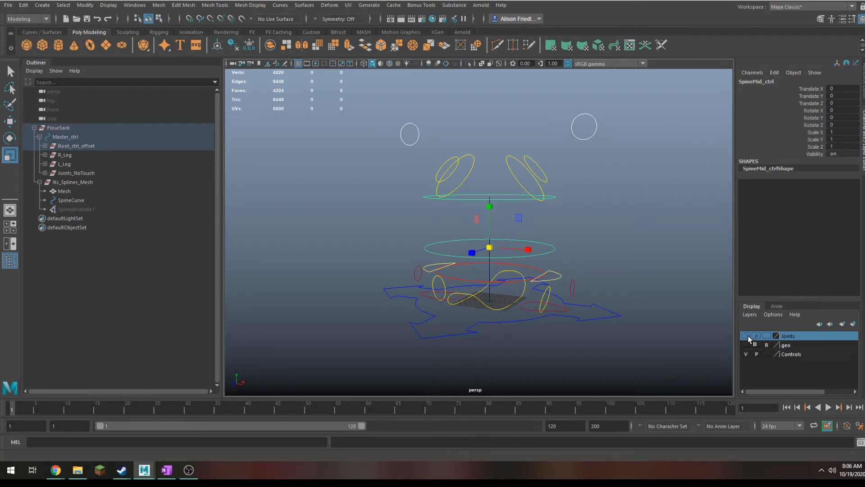
pyautogui.click(746, 335)
pyautogui.click(746, 336)
pyautogui.click(746, 335)
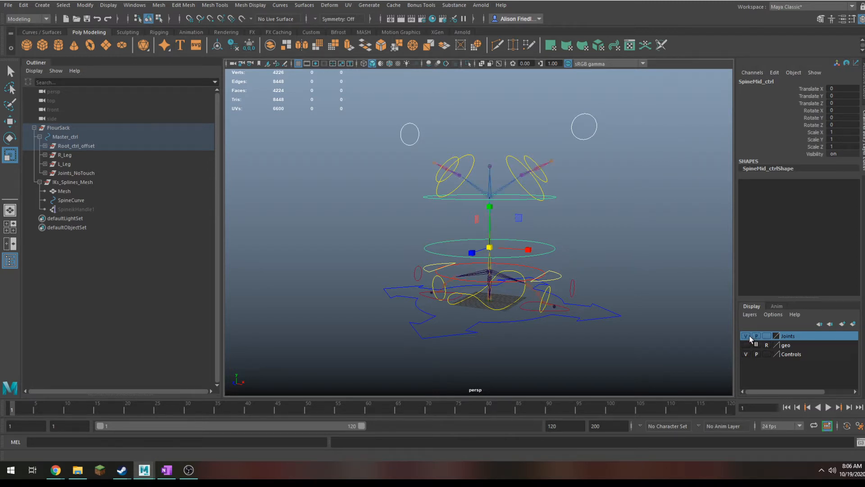
pyautogui.click(746, 335)
pyautogui.click(746, 335)
pyautogui.click(746, 336)
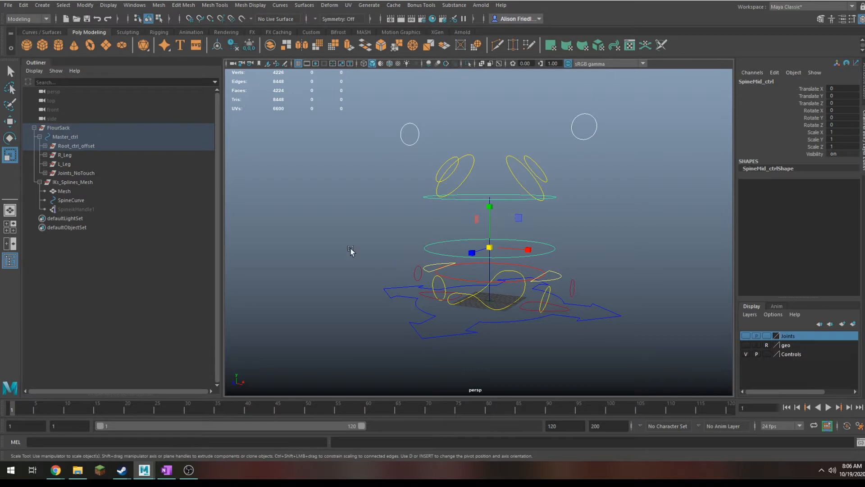
# - Hide the SpineCurve object and the Joints_NoTouch group in the scene
pyautogui.click(70, 201)
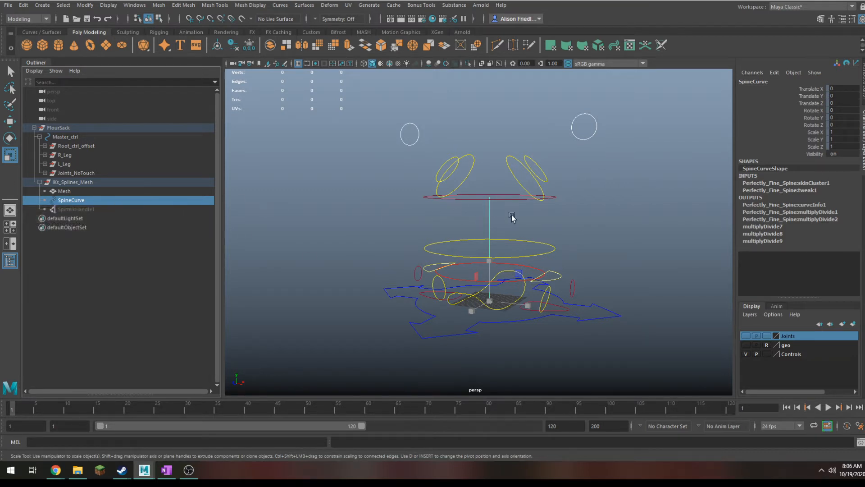
pyautogui.hotkey('ctrl', 'h')
pyautogui.click(77, 173)
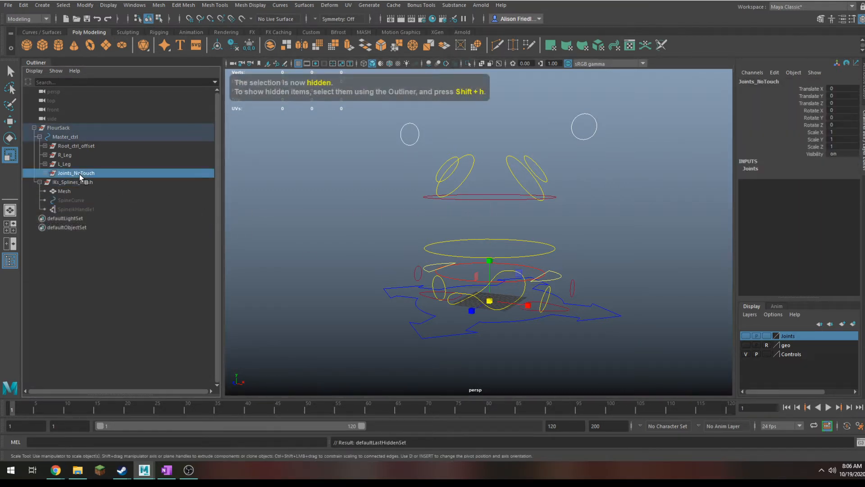
pyautogui.click(746, 336)
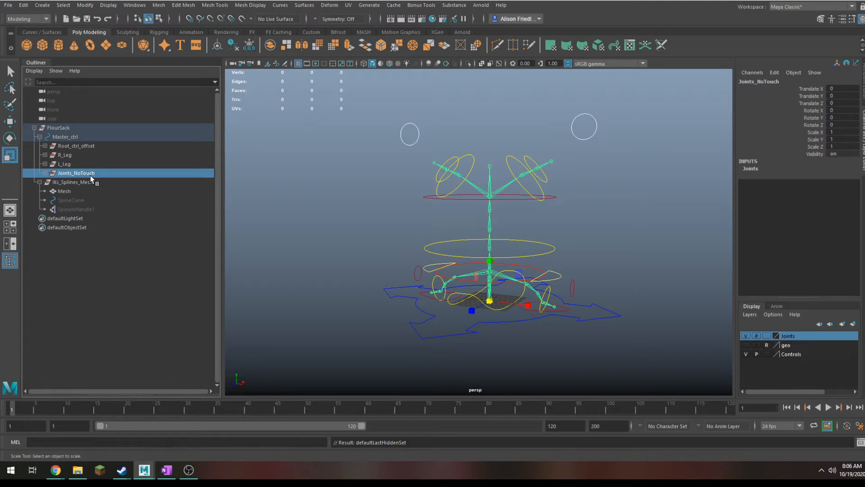
pyautogui.hotkey('ctrl', 'h')
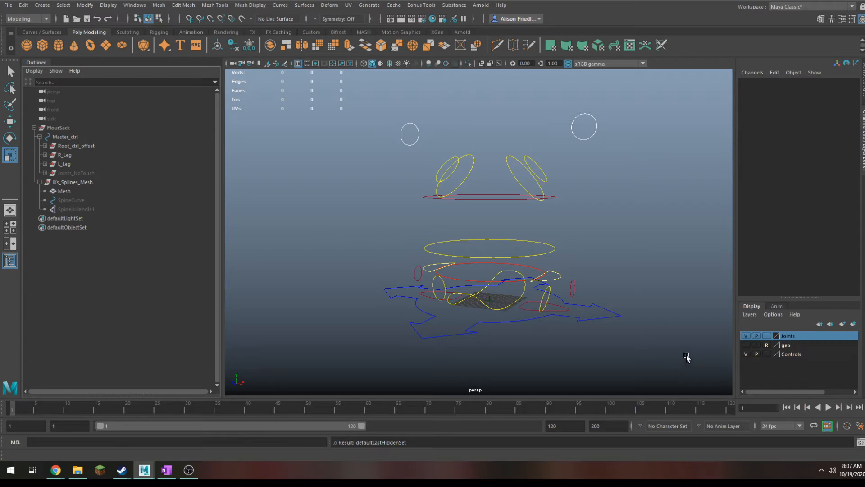
# - Show the geo layer and turn off the Joints layer's visibility
pyautogui.click(746, 345)
pyautogui.click(746, 336)
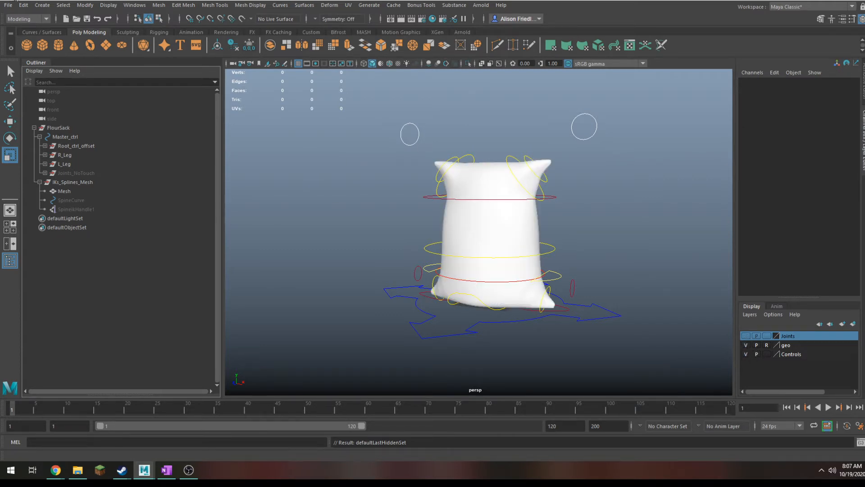
# - Move the master control down to about -67.9 in Y and rotate it to about 49° in Y and -66° in Z
pyautogui.click(603, 308)
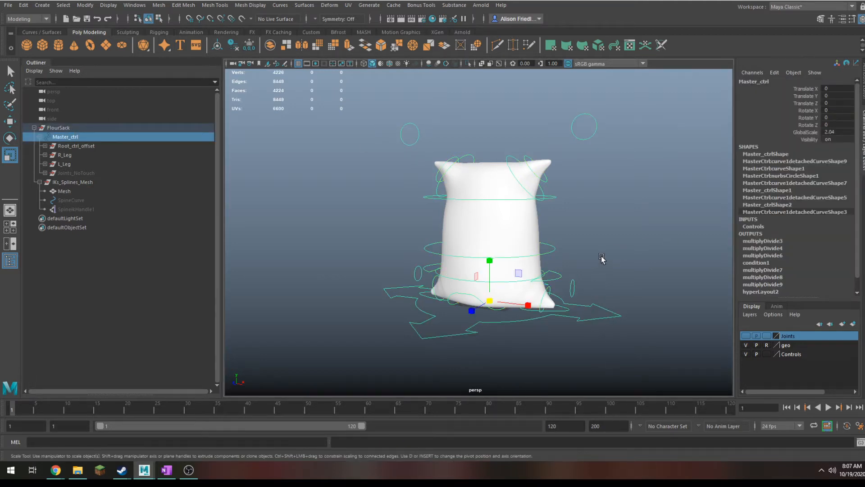
pyautogui.moveTo(602, 259)
pyautogui.keyDown('alt'); pyautogui.mouseDown()
pyautogui.moveTo(603, 285)
pyautogui.moveTo(590, 265)
pyautogui.mouseUp(); pyautogui.keyUp('alt')
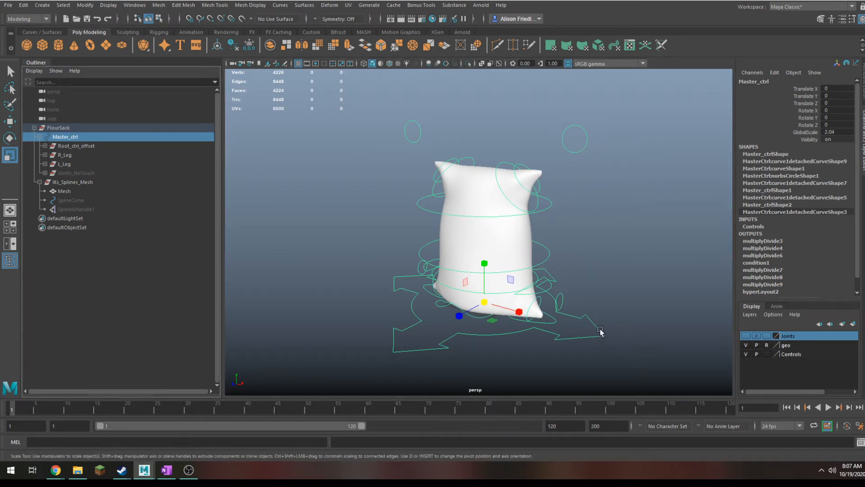
pyautogui.keyDown('alt'); pyautogui.moveTo(604, 323); pyautogui.dragTo(523, 318); pyautogui.keyUp('alt')
pyautogui.press('w')
pyautogui.scroll(-5, 486, 309)
pyautogui.moveTo(480, 252); pyautogui.dragTo(481, 309)
pyautogui.press('e')
pyautogui.moveTo(508, 339); pyautogui.dragTo(504, 361)
# - Scale the whole rig with the master control to a GlobalScale of about 6.53
pyautogui.press('r')
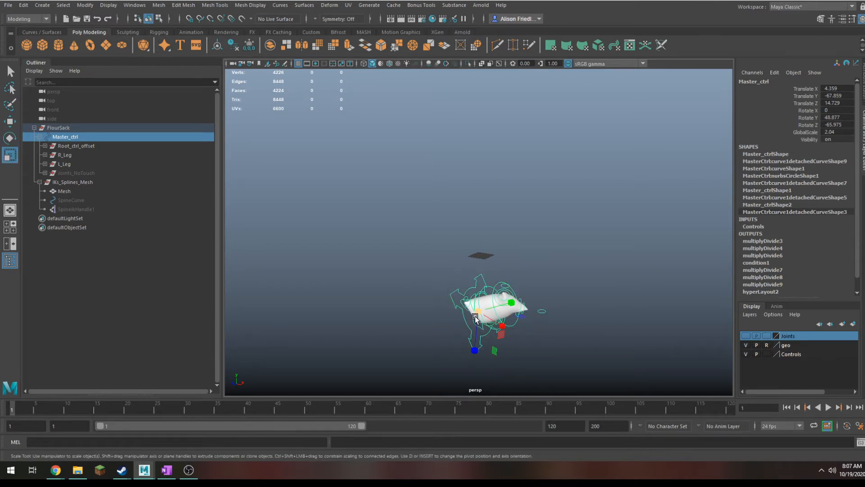
pyautogui.moveTo(477, 312); pyautogui.dragTo(754, 363)
pyautogui.scroll(-4, 613, 304)
pyautogui.keyDown('alt'); pyautogui.moveTo(614, 304); pyautogui.dragTo(567, 268); pyautogui.keyUp('alt')
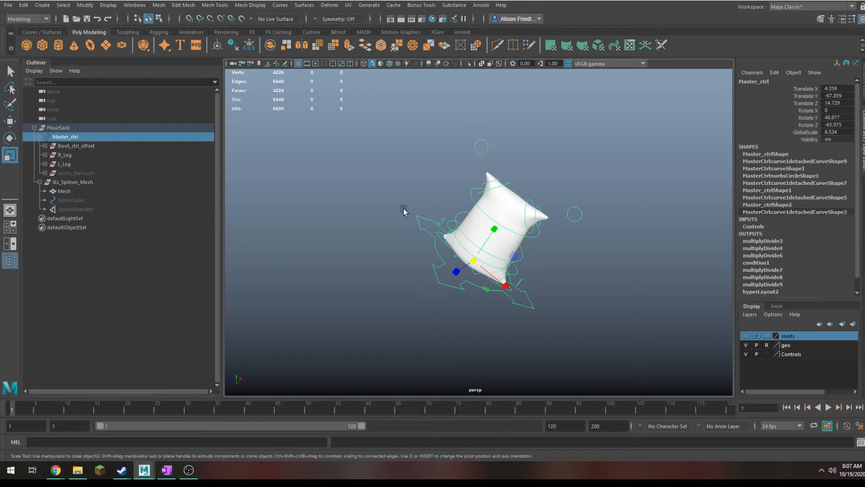
# - Move the master control away from the grid to about X 441, Y 19, Z -215
pyautogui.moveTo(403, 209); pyautogui.dragTo(427, 257)
pyautogui.keyDown('alt'); pyautogui.moveTo(449, 289); pyautogui.dragTo(496, 330); pyautogui.keyUp('alt')
pyautogui.press('w')
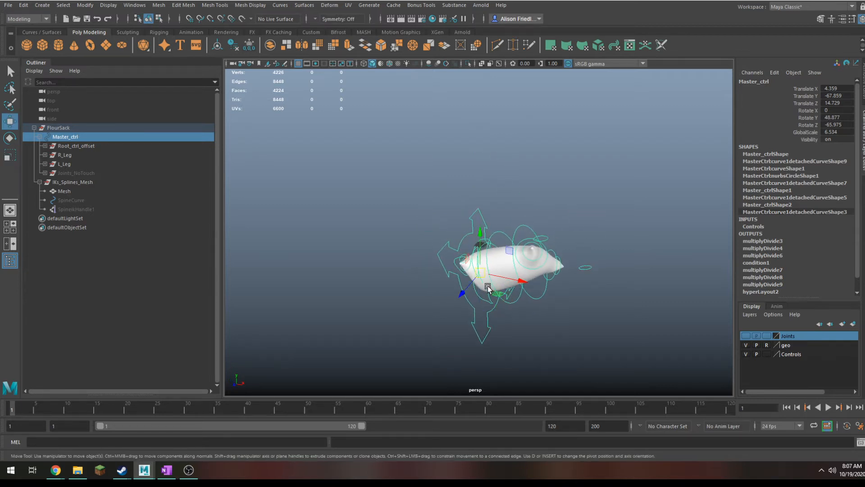
pyautogui.moveTo(483, 278); pyautogui.dragTo(685, 239)
pyautogui.keyDown('alt'); pyautogui.moveTo(685, 241); pyautogui.dragTo(566, 254, button='middle'); pyautogui.keyUp('alt')
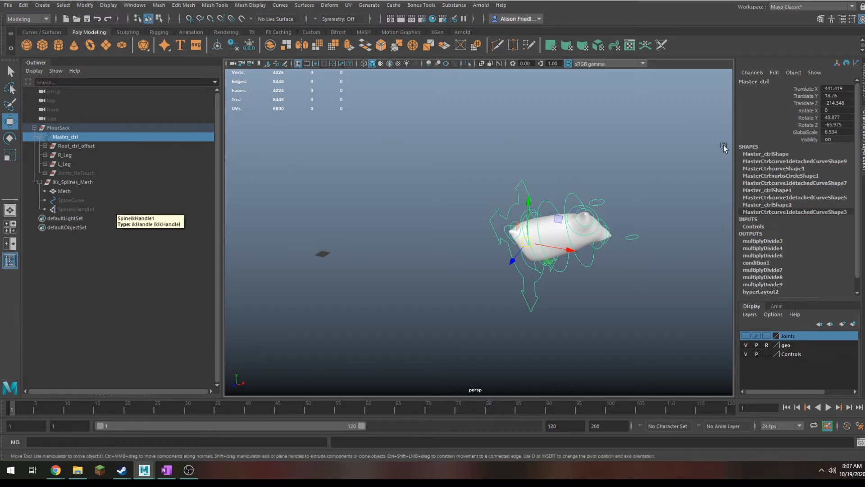
# - Set the master control's Rotate Y, Rotate Z and GlobalScale all to 1
pyautogui.moveTo(834, 117); pyautogui.dragTo(827, 132)
pyautogui.write('1')
pyautogui.press('Return')
pyautogui.press('f')
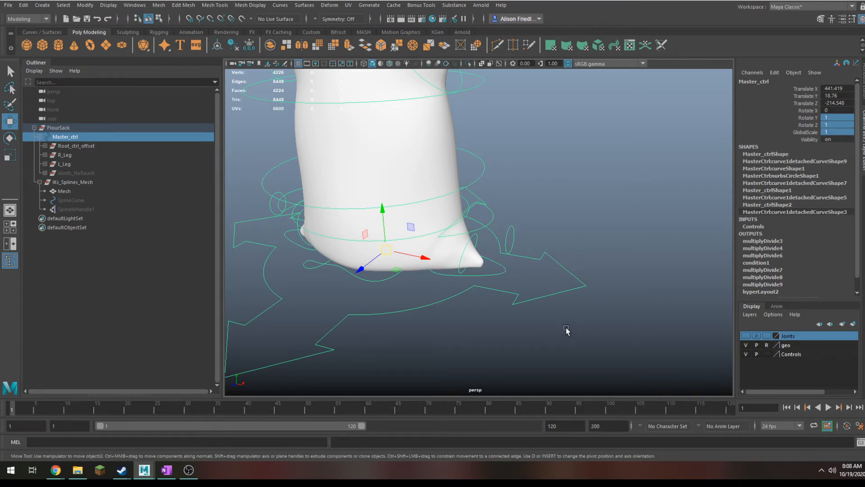
pyautogui.click(533, 305)
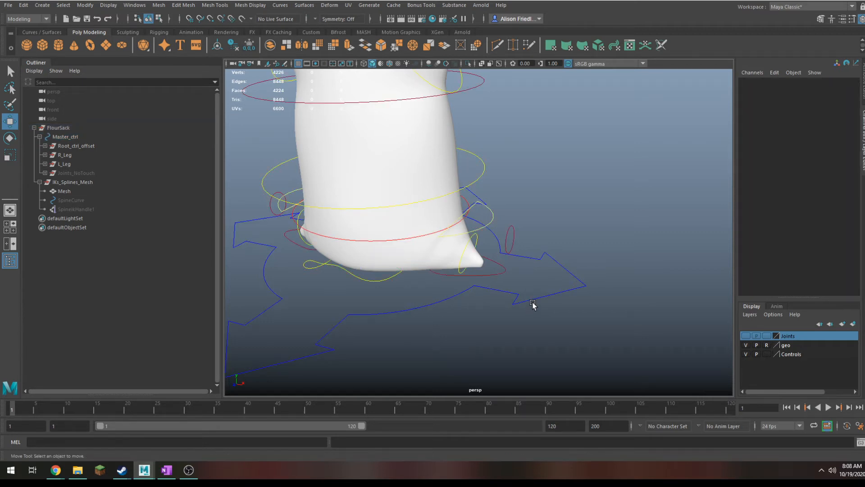
# - Set the master control's Translate X, Y and Z to 0 and deselect it
pyautogui.click(539, 283)
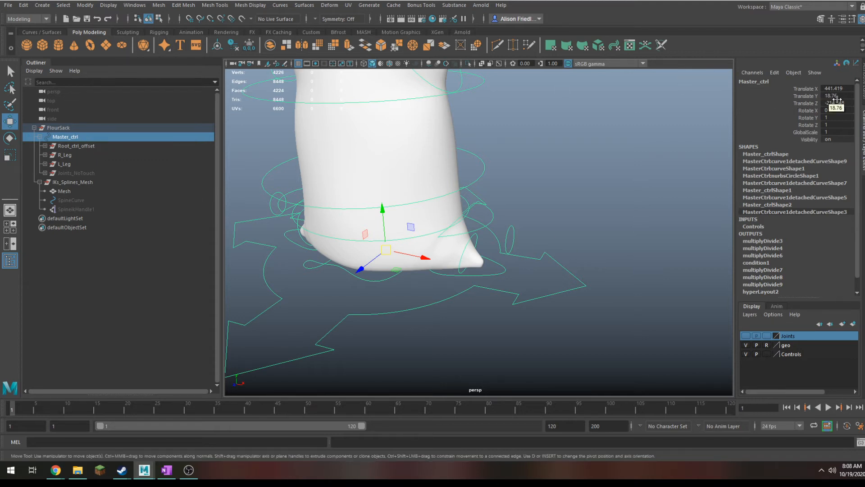
pyautogui.click(838, 103)
pyautogui.moveTo(842, 101); pyautogui.dragTo(841, 86)
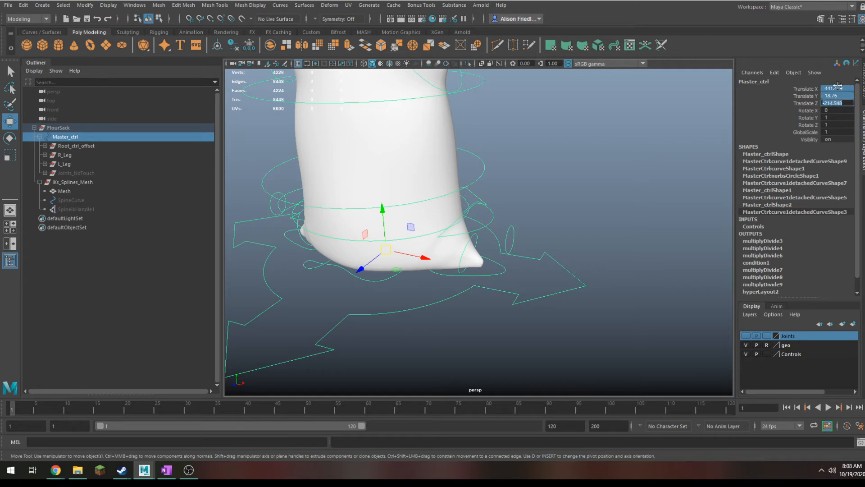
pyautogui.write('0')
pyautogui.press('Return')
pyautogui.press('f')
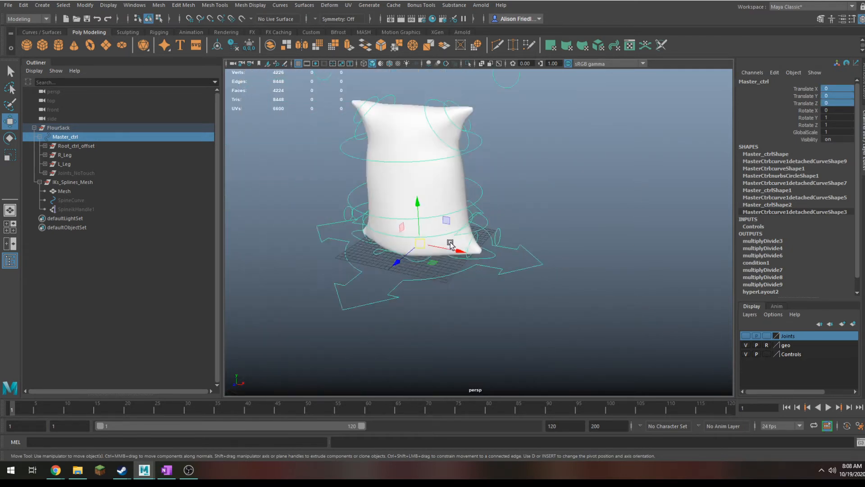
pyautogui.scroll(-2, 450, 243)
pyautogui.click(567, 179)
pyautogui.keyDown('alt'); pyautogui.moveTo(477, 255); pyautogui.dragTo(540, 293, button='middle'); pyautogui.keyUp('alt')
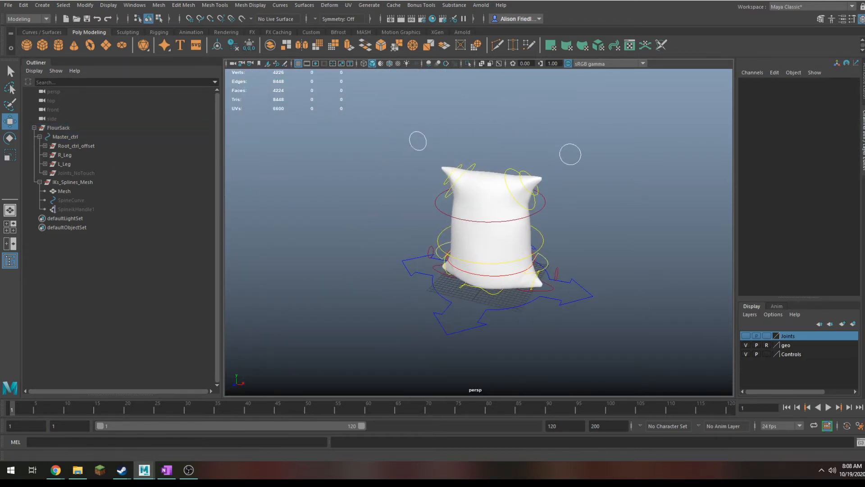
pyautogui.scroll(2, 655, 291)
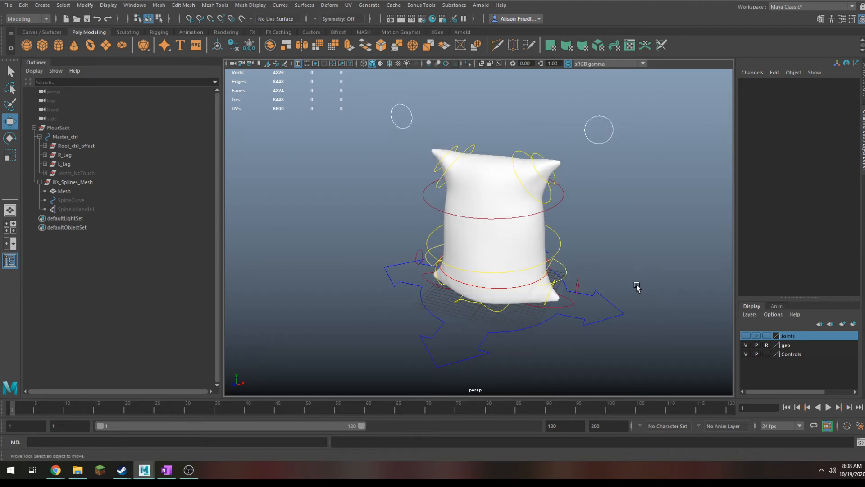
# - Try moving, rotating and scaling the SpineTop control, with a uniform scale of about 2.57, and undo the scaling
pyautogui.moveTo(635, 284); pyautogui.dragTo(601, 375)
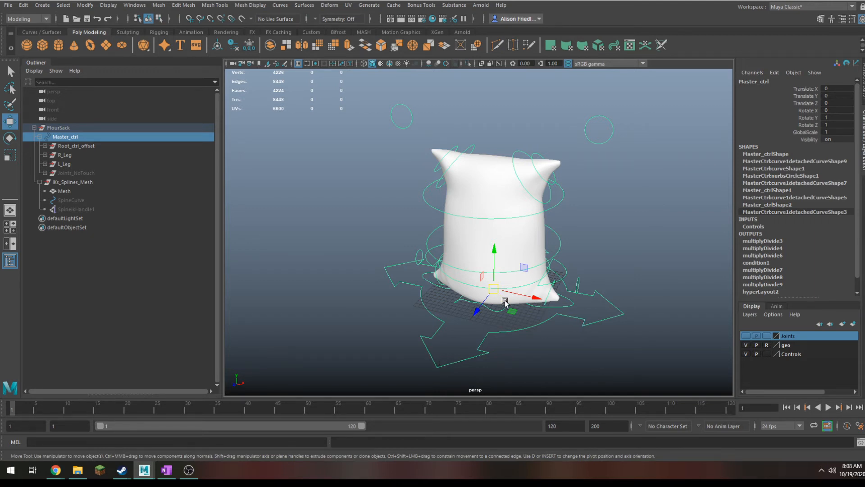
pyautogui.press('q')
pyautogui.click(542, 213)
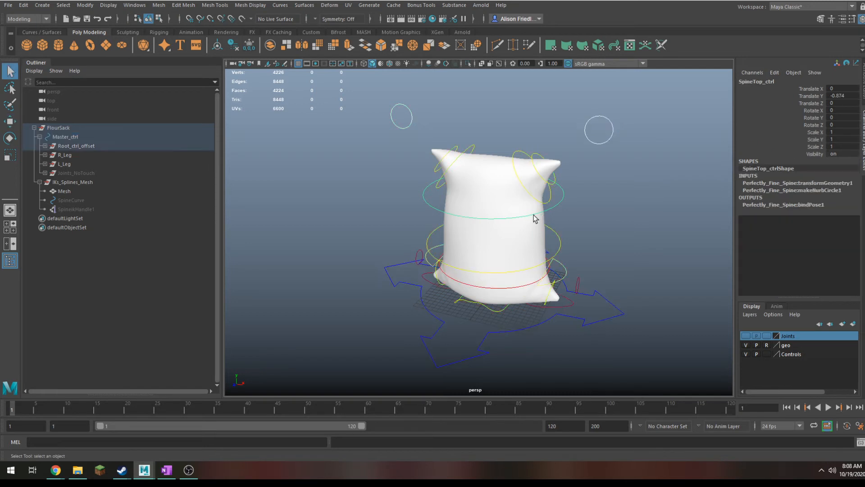
pyautogui.press('w')
pyautogui.keyDown('alt'); pyautogui.moveTo(534, 214); pyautogui.dragTo(489, 223); pyautogui.keyUp('alt')
pyautogui.moveTo(518, 59); pyautogui.dragTo(507, 143)
pyautogui.keyDown('alt'); pyautogui.moveTo(547, 193); pyautogui.dragTo(499, 242, button='middle'); pyautogui.keyUp('alt')
pyautogui.keyDown('alt'); pyautogui.moveTo(499, 241); pyautogui.dragTo(668, 200); pyautogui.keyUp('alt')
pyautogui.press('e')
pyautogui.press('r')
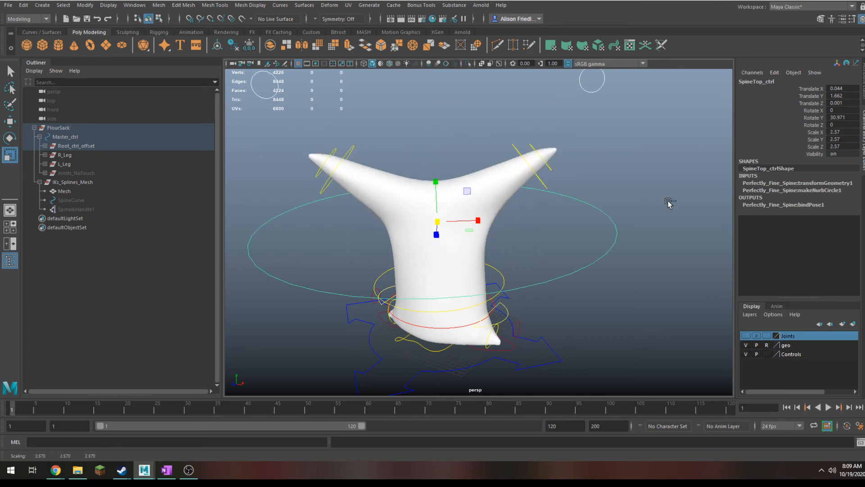
pyautogui.hotkey('ctrl', 'z')
# - Twist the SpineTop control to a Rotate Y of about -78°, try moving it, and undo the last move
pyautogui.keyDown('alt'); pyautogui.moveTo(529, 288); pyautogui.dragTo(601, 276); pyautogui.keyUp('alt')
pyautogui.press('e')
pyautogui.moveTo(511, 228); pyautogui.dragTo(428, 217)
pyautogui.press('w')
pyautogui.moveTo(478, 175); pyautogui.dragTo(512, 219)
pyautogui.hotkey('ctrl', 'z')
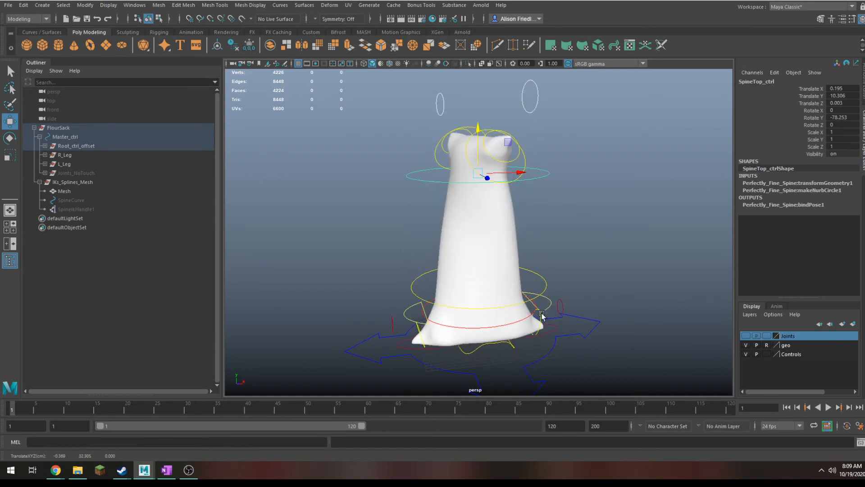
# - Select the middle spine control and try moving it to test the sack's bend
pyautogui.click(517, 280)
pyautogui.press('e')
pyautogui.press('w')
pyautogui.moveTo(507, 280); pyautogui.dragTo(559, 369)
# - Move the SpineBase control back to about -2.9 in Translate Z
pyautogui.press('q')
pyautogui.click(495, 347)
pyautogui.press('w')
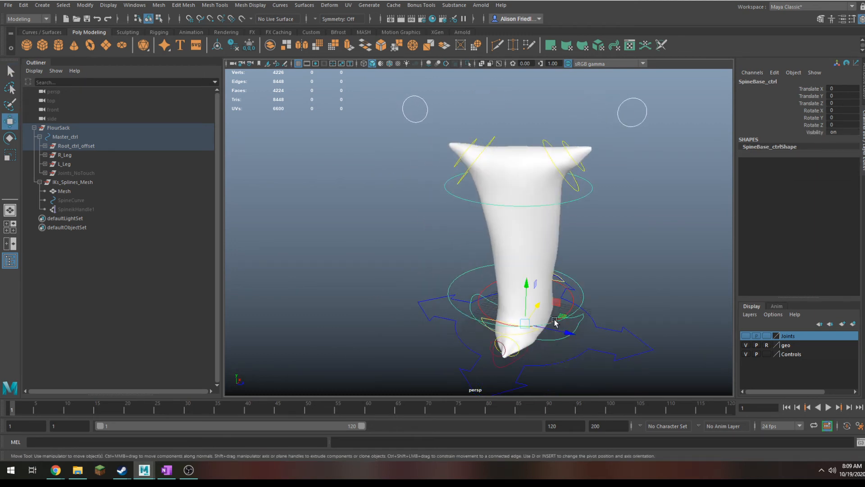
pyautogui.moveTo(553, 326)
pyautogui.mouseDown()
pyautogui.moveTo(583, 340)
pyautogui.moveTo(536, 327)
pyautogui.mouseUp()
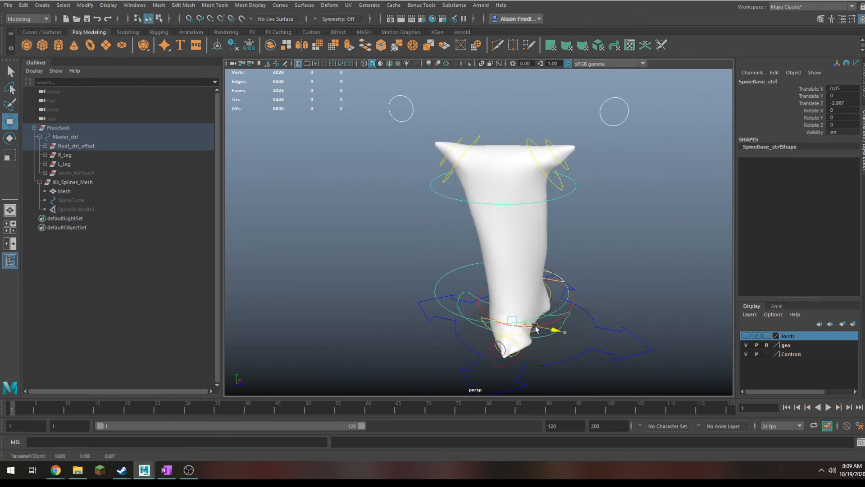
# - Frame the SpineBase control and turn on anti-aliasing and screen space ambient occlusion in the viewport
pyautogui.press('f')
pyautogui.scroll(-5, 536, 311)
pyautogui.keyDown('alt'); pyautogui.moveTo(550, 274); pyautogui.dragTo(548, 293); pyautogui.keyUp('alt')
pyautogui.keyDown('alt'); pyautogui.moveTo(551, 296); pyautogui.dragTo(478, 269); pyautogui.keyUp('alt')
pyautogui.click(447, 65)
pyautogui.click(429, 65)
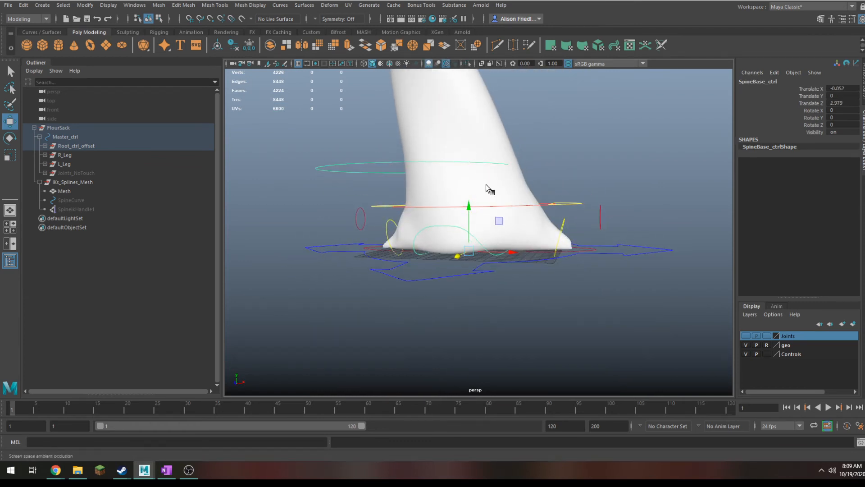
# - Try rotating the SpineBase control to about 36.3° in Rotate Z and raising it to about 11.9 in Translate Y
pyautogui.keyDown('alt'); pyautogui.moveTo(451, 242); pyautogui.dragTo(411, 294, button='middle'); pyautogui.keyUp('alt')
pyautogui.keyDown('alt'); pyautogui.moveTo(555, 290); pyautogui.dragTo(558, 301); pyautogui.keyUp('alt')
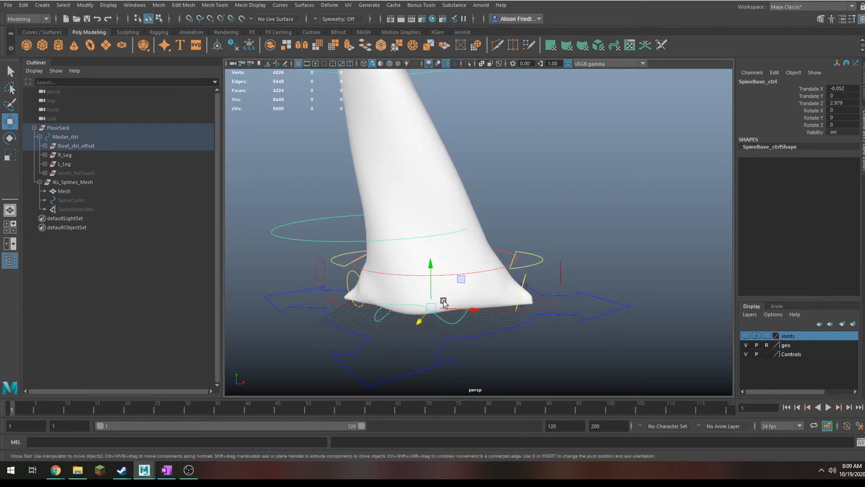
pyautogui.press('e')
pyautogui.moveTo(448, 272); pyautogui.dragTo(427, 179)
pyautogui.press('w')
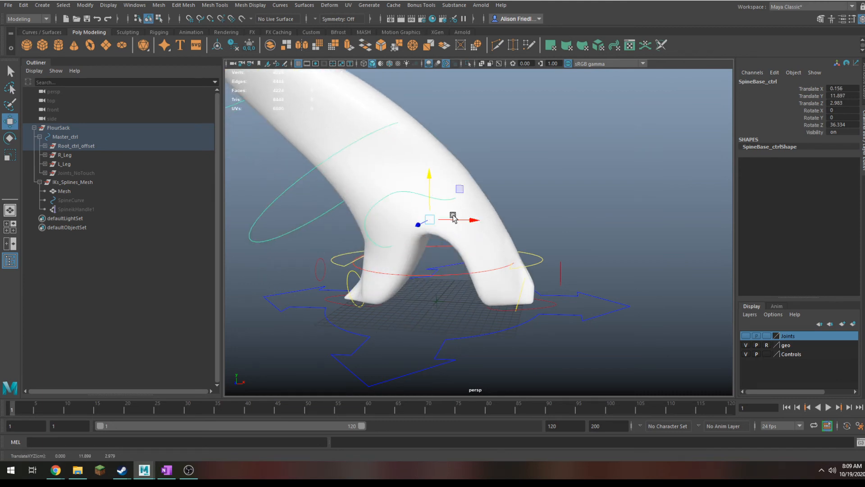
# - Try shifting the Pelvis control to about -3.8 in Translate X
pyautogui.click(526, 268)
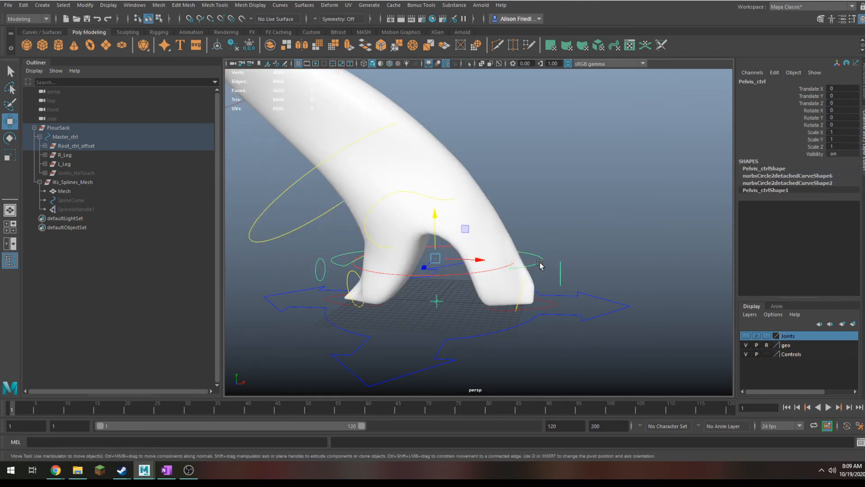
pyautogui.moveTo(456, 259); pyautogui.dragTo(419, 282)
pyautogui.press('q')
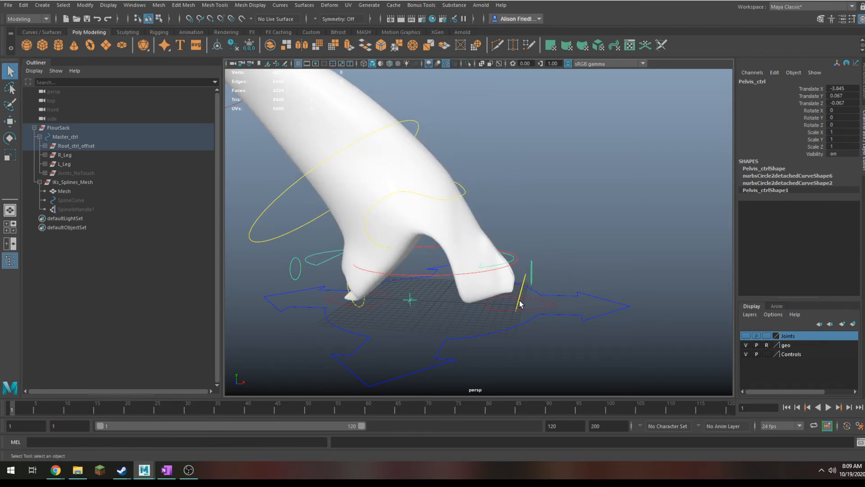
# - Try rotating the left toe control to about -19.3° in Rotate Z
pyautogui.click(519, 294)
pyautogui.press('e')
pyautogui.moveTo(530, 264); pyautogui.dragTo(521, 282)
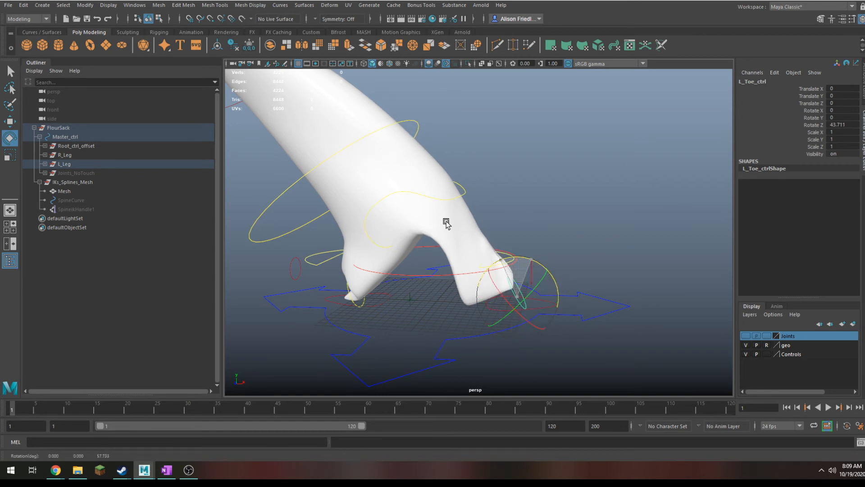
pyautogui.press('q')
# - Try swinging the first right arm/ear control both ways, ending at about -29.2° in Rotate Z
pyautogui.keyDown('alt'); pyautogui.moveTo(540, 234); pyautogui.dragTo(331, 183); pyautogui.keyUp('alt')
pyautogui.keyDown('alt'); pyautogui.moveTo(435, 152); pyautogui.dragTo(496, 150); pyautogui.keyUp('alt')
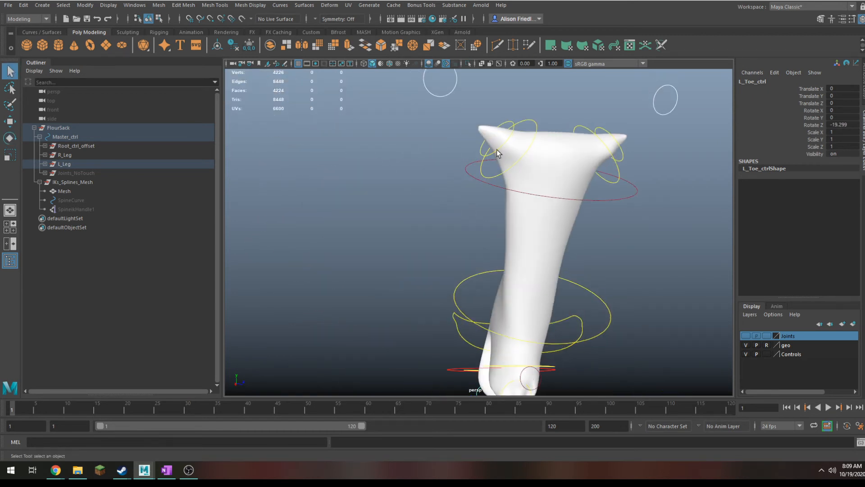
pyautogui.click(535, 127)
pyautogui.press('e')
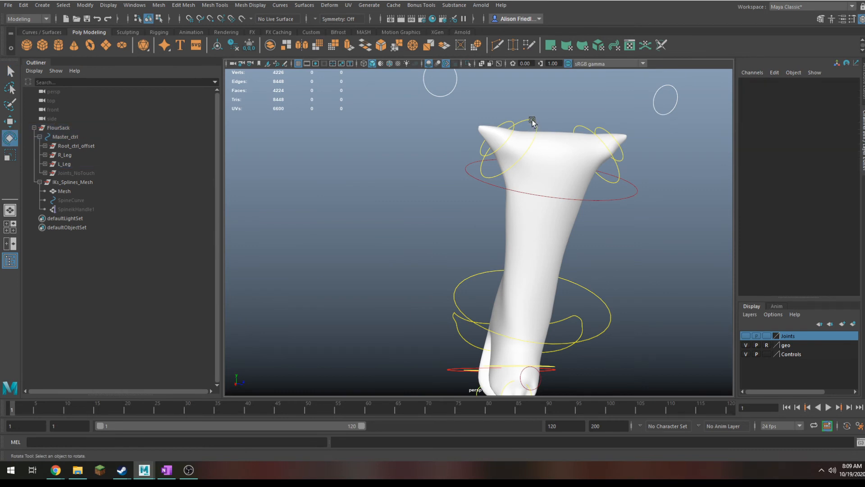
pyautogui.click(532, 120)
pyautogui.moveTo(532, 120); pyautogui.dragTo(459, 140)
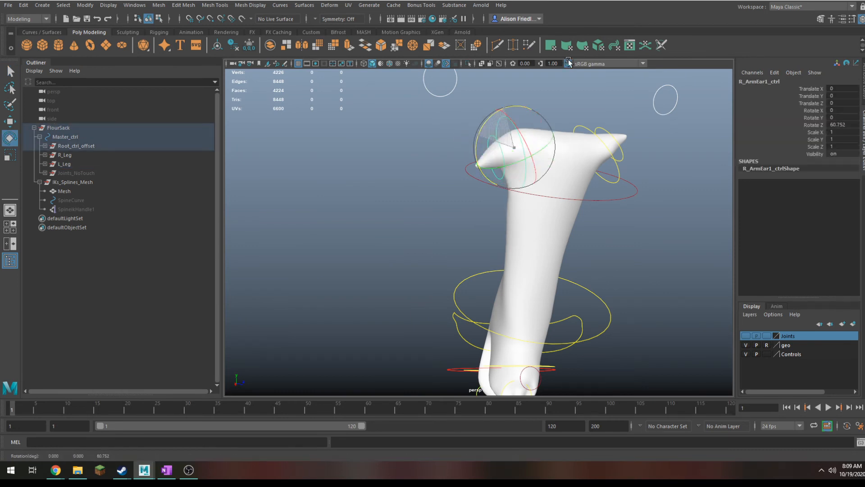
pyautogui.moveTo(569, 62); pyautogui.dragTo(538, 72)
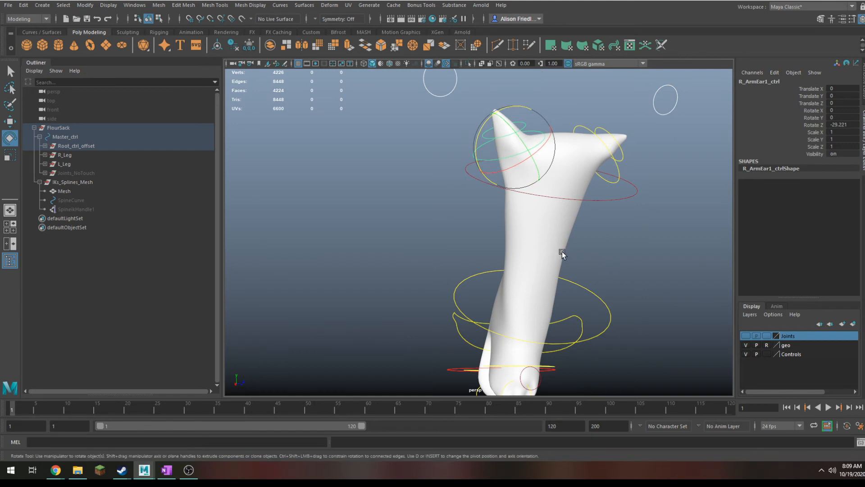
# - Select all the rig controls and reset their Translate and Rotate X, Y and Z values to 0
pyautogui.keyDown('alt'); pyautogui.moveTo(562, 252); pyautogui.dragTo(475, 274); pyautogui.keyUp('alt')
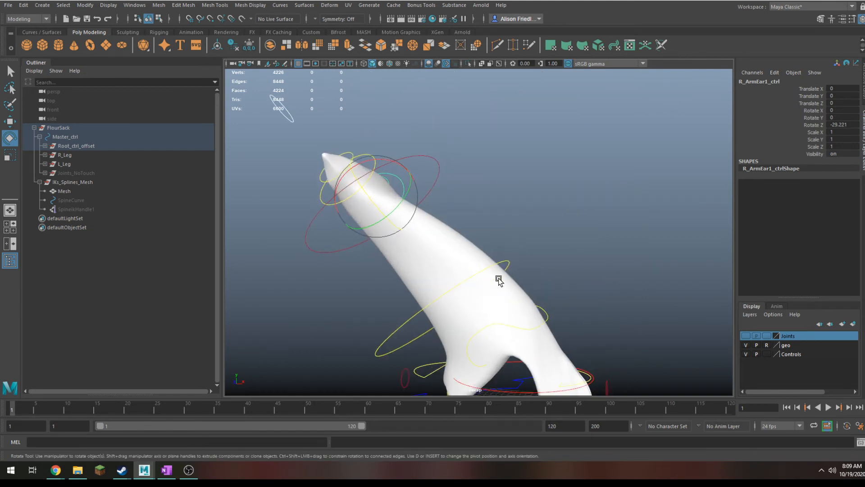
pyautogui.scroll(-3, 498, 277)
pyautogui.keyDown('alt'); pyautogui.moveTo(561, 286); pyautogui.dragTo(542, 272, button='middle'); pyautogui.keyUp('alt')
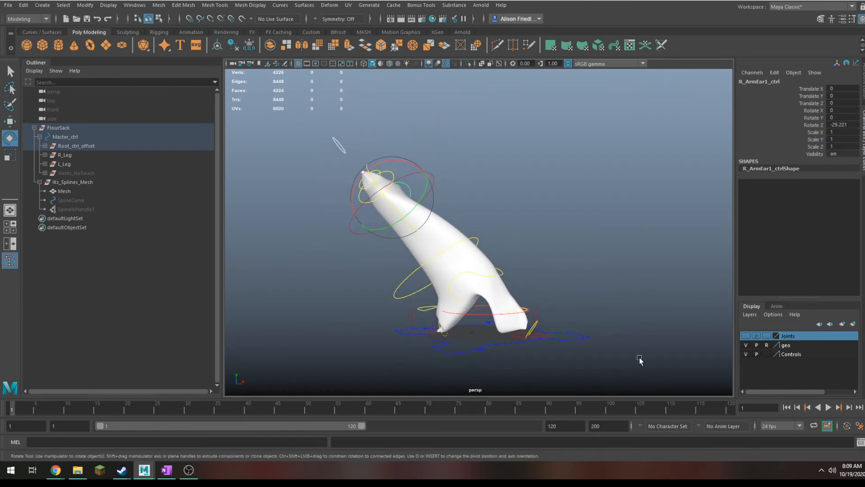
pyautogui.moveTo(640, 359); pyautogui.dragTo(406, 251)
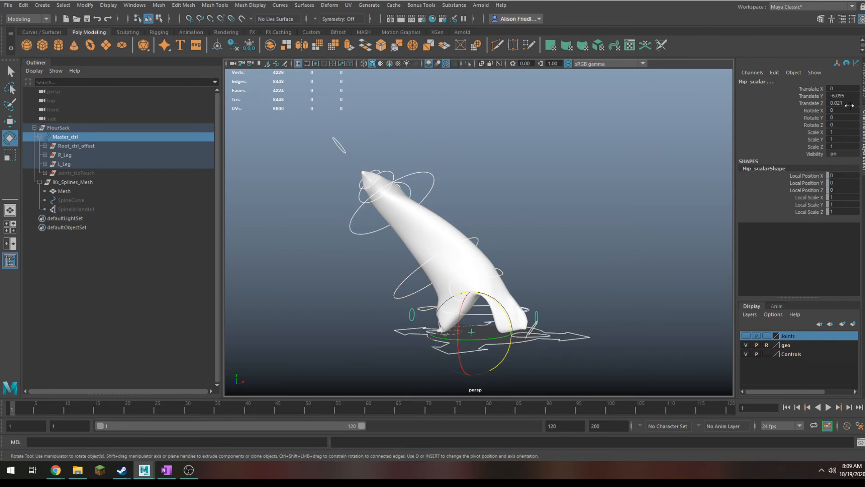
pyautogui.moveTo(849, 105); pyautogui.dragTo(847, 96)
pyautogui.write('0')
pyautogui.press('Return')
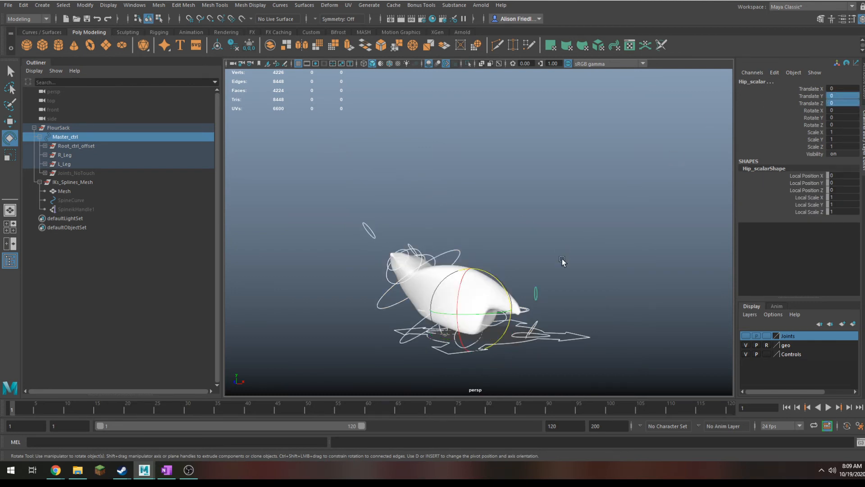
pyautogui.moveTo(842, 124); pyautogui.dragTo(841, 88)
pyautogui.write('0')
pyautogui.press('Return')
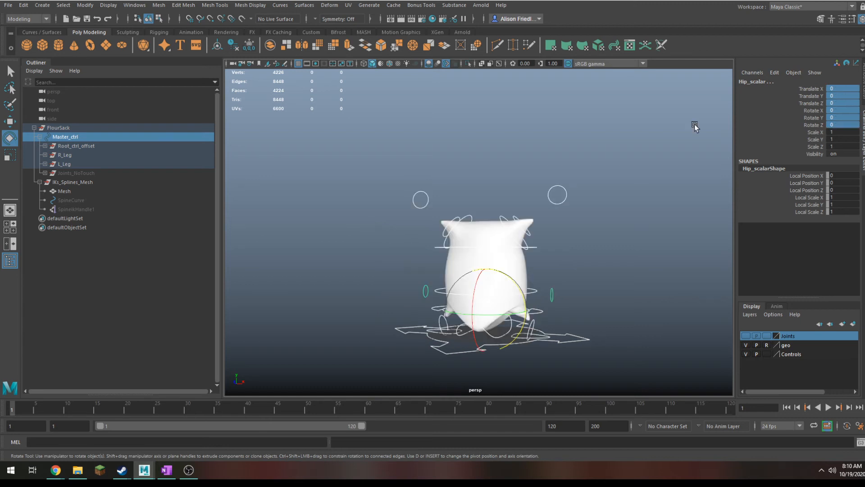
# - Select the left foot and root controls in turn to examine which parts of the rig each one drives
pyautogui.click(604, 341)
pyautogui.scroll(3, 604, 332)
pyautogui.keyDown('alt'); pyautogui.moveTo(566, 357); pyautogui.dragTo(560, 284, button='middle'); pyautogui.keyUp('alt')
pyautogui.scroll(3, 550, 288)
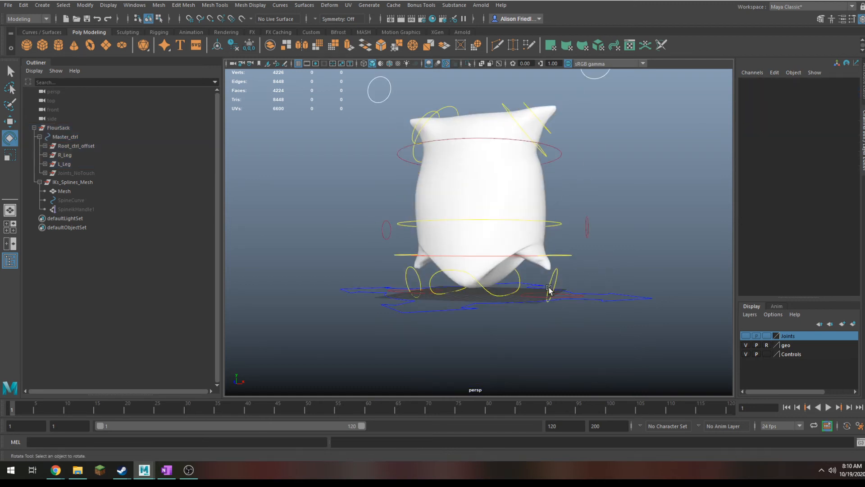
pyautogui.click(522, 283)
pyautogui.keyDown('alt'); pyautogui.moveTo(538, 271); pyautogui.dragTo(571, 306); pyautogui.keyUp('alt')
pyautogui.press('q')
pyautogui.click(551, 306)
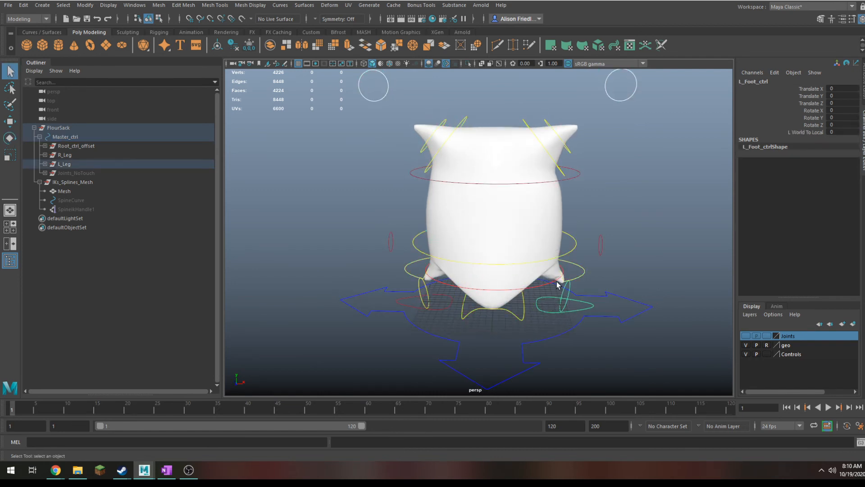
pyautogui.click(554, 285)
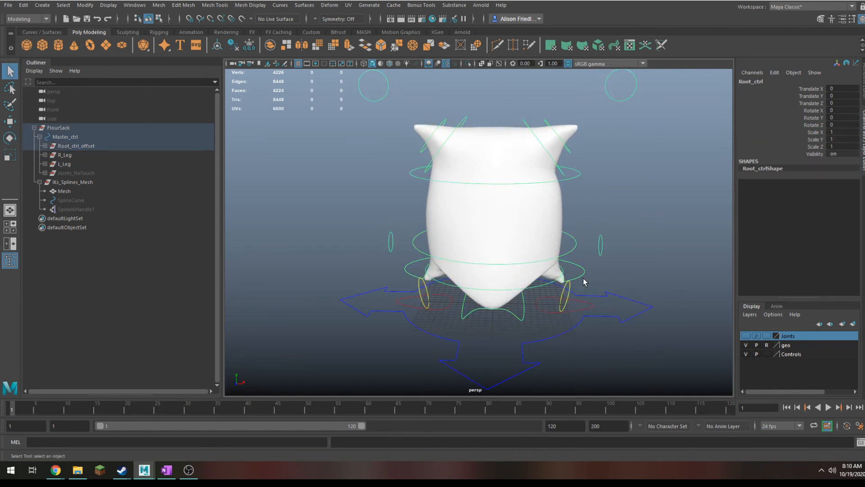
pyautogui.click(568, 290)
pyautogui.click(568, 309)
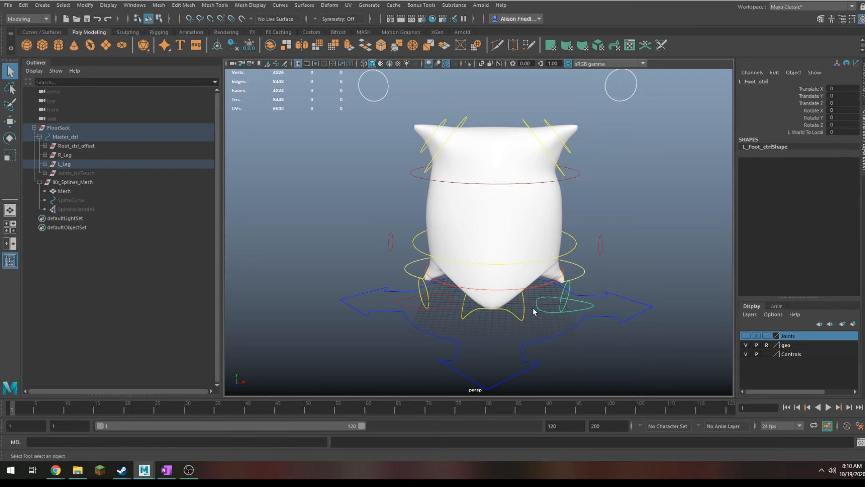
# - Select the root, pelvis and SpineMid controls in turn to examine the hierarchy of the body controls
pyautogui.keyDown('alt'); pyautogui.moveTo(522, 305); pyautogui.dragTo(526, 268); pyautogui.keyUp('alt')
pyautogui.click(522, 264)
pyautogui.click(517, 264)
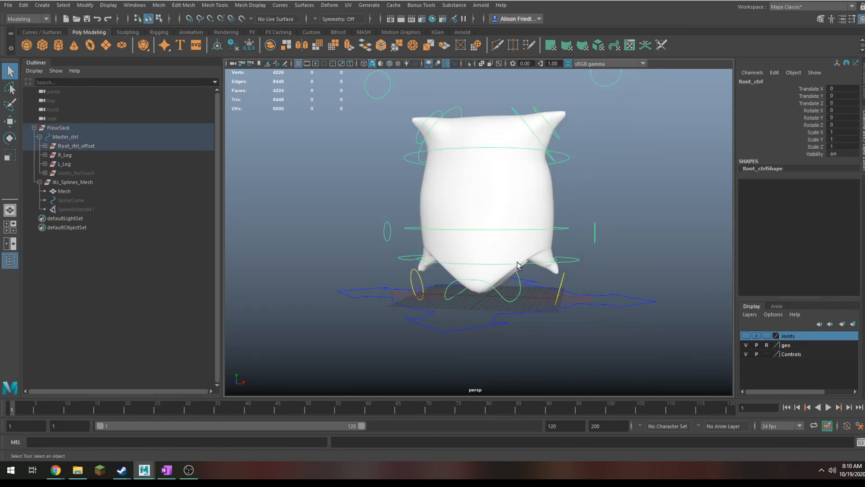
pyautogui.click(579, 259)
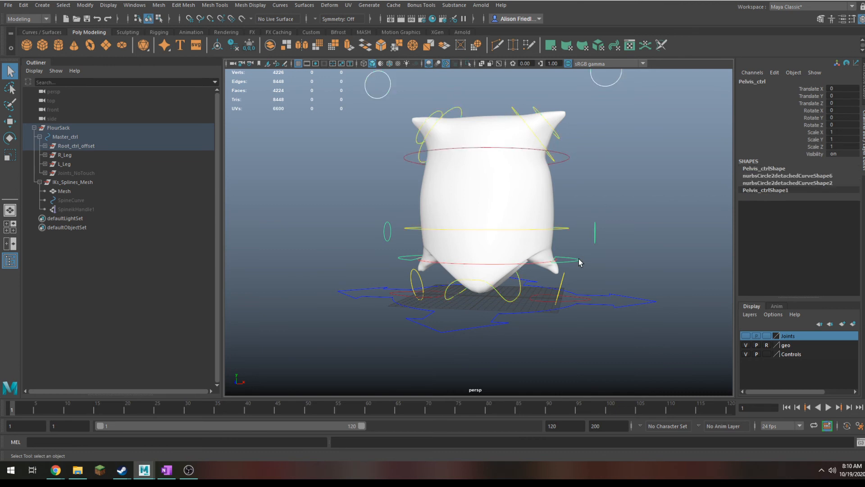
pyautogui.click(561, 228)
pyautogui.keyDown('alt'); pyautogui.moveTo(561, 229); pyautogui.dragTo(572, 238); pyautogui.keyUp('alt')
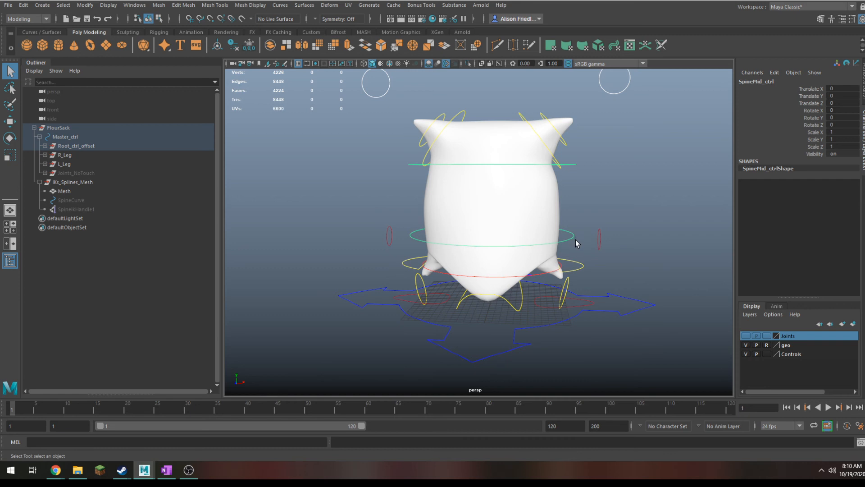
# - Key all channels of the SpineMid control at frame 1 and go to frame 28
pyautogui.keyDown('alt'); pyautogui.moveTo(527, 291); pyautogui.dragTo(496, 292); pyautogui.keyUp('alt')
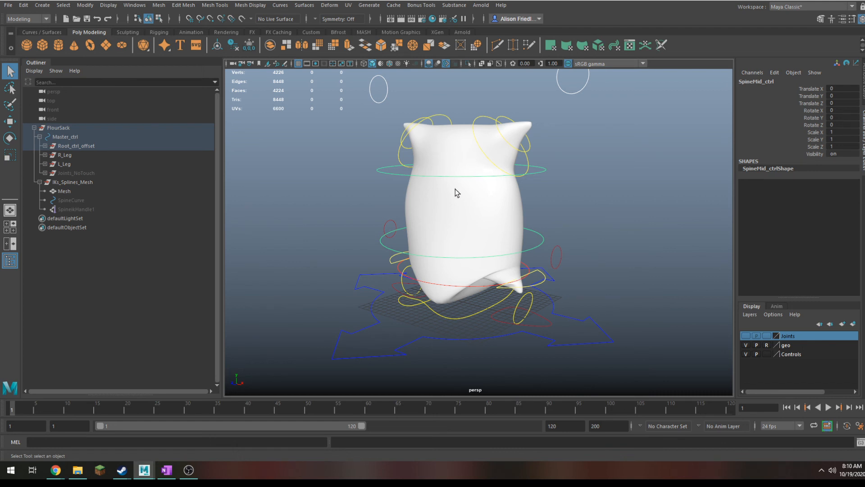
pyautogui.moveTo(525, 242); pyautogui.dragTo(541, 255)
pyautogui.press('s')
pyautogui.moveTo(37, 408); pyautogui.dragTo(174, 408)
pyautogui.press('e')
pyautogui.press('w')
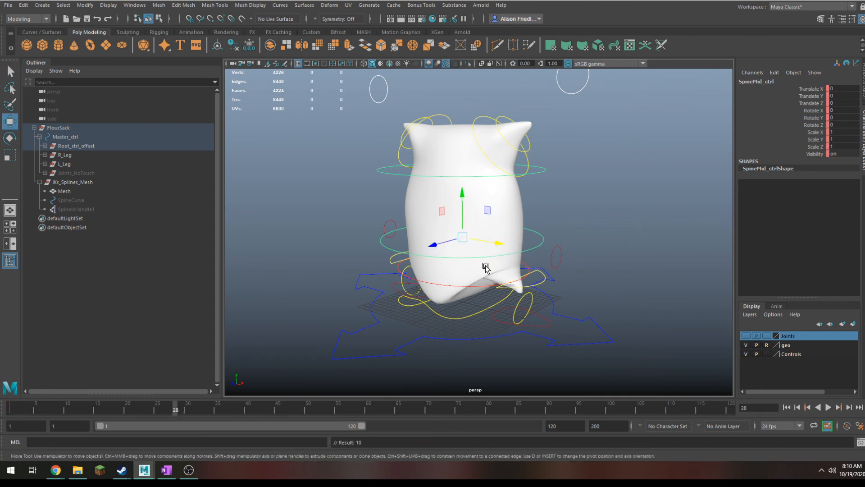
# - Pose the SpineMid control at frame 28 with Translate Z about 12.4 and Rotate Z about -45.2°
pyautogui.moveTo(439, 250); pyautogui.dragTo(397, 255)
pyautogui.press('e')
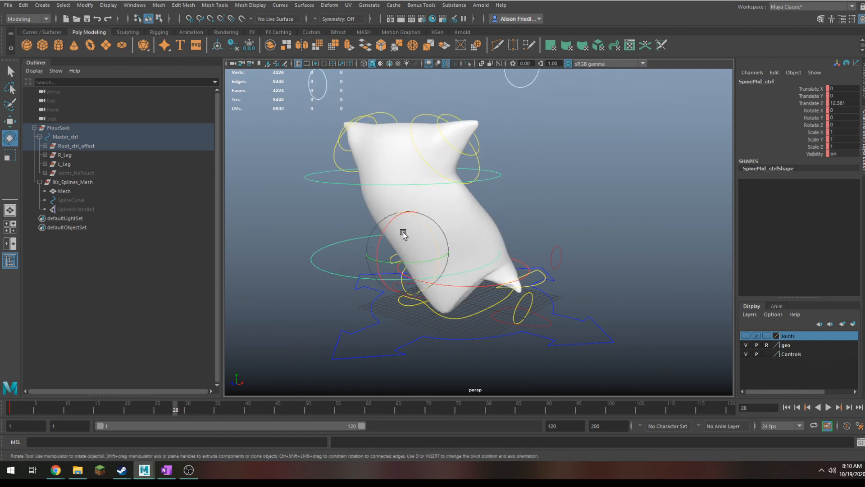
pyautogui.moveTo(431, 231); pyautogui.dragTo(444, 255)
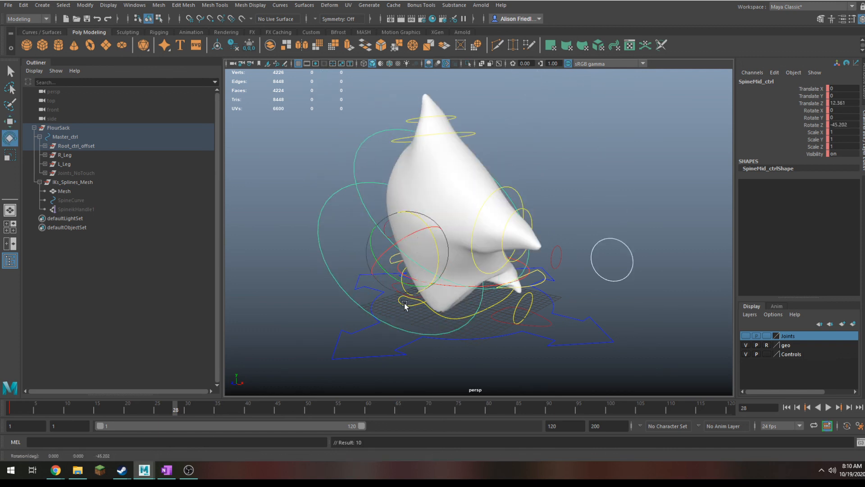
# - Return to frame 1, delete the SpineMid control's keys over the selected time range, and clear the selection
pyautogui.moveTo(144, 410); pyautogui.dragTo(9, 410)
pyautogui.doubleClick(131, 403)
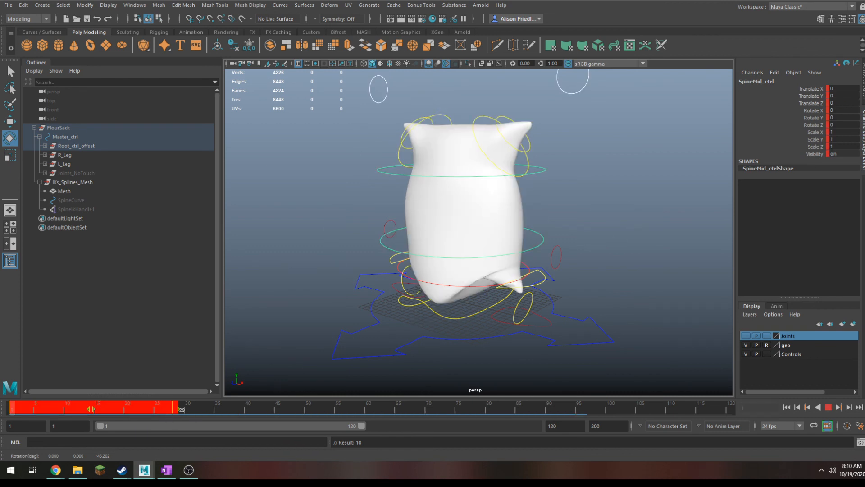
pyautogui.rightClick(45, 405)
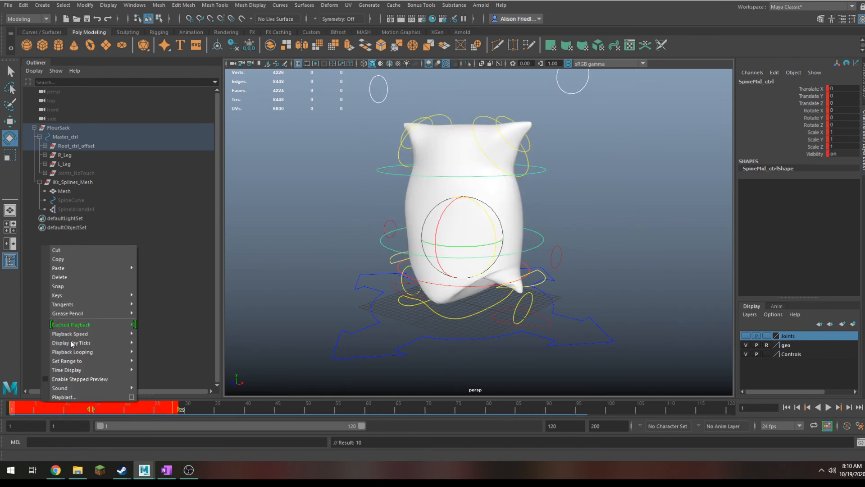
pyautogui.click(74, 277)
pyautogui.click(508, 207)
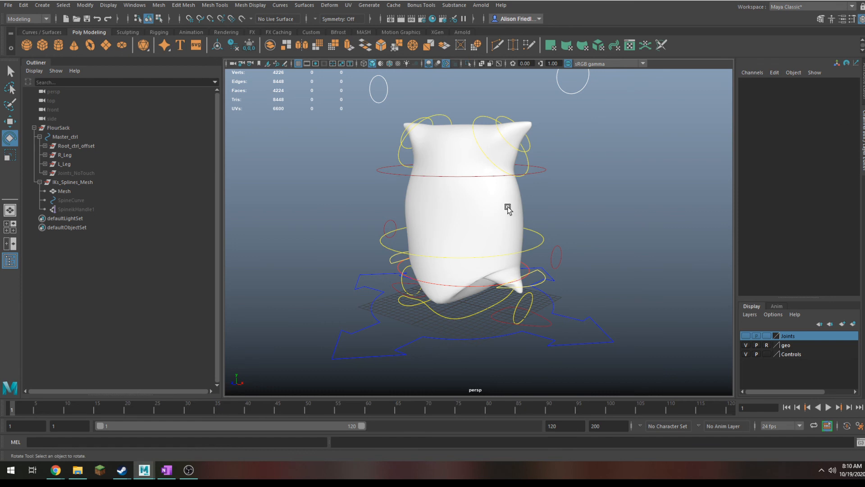